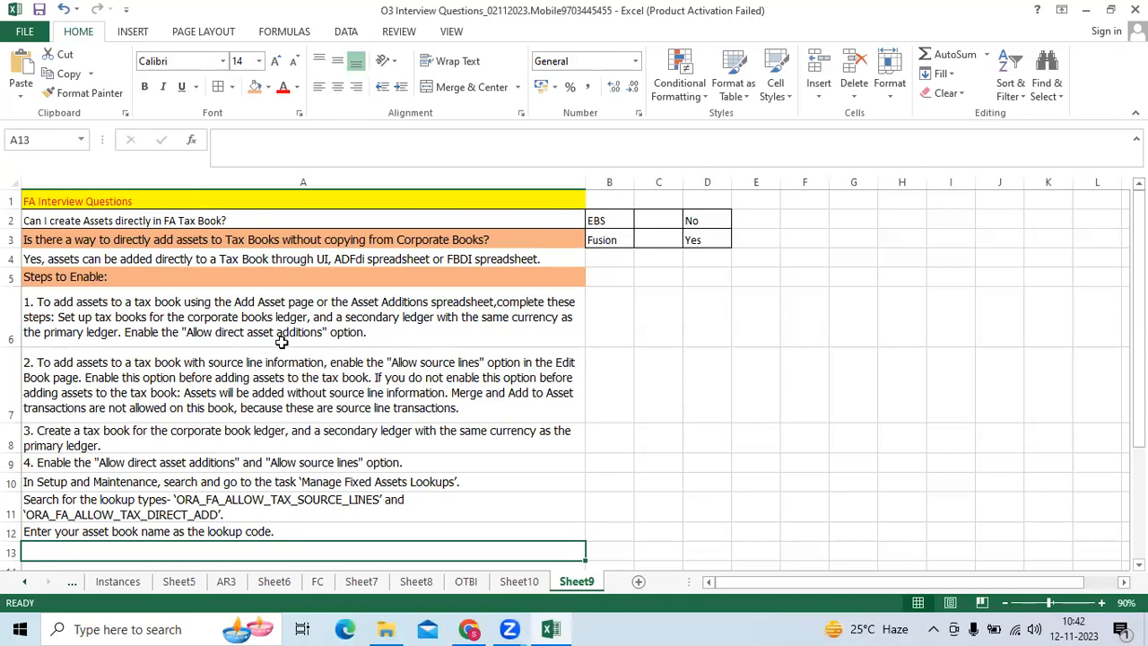
Review the tax-book question: EBS answer No, Fusion answer Yes
click(217, 223)
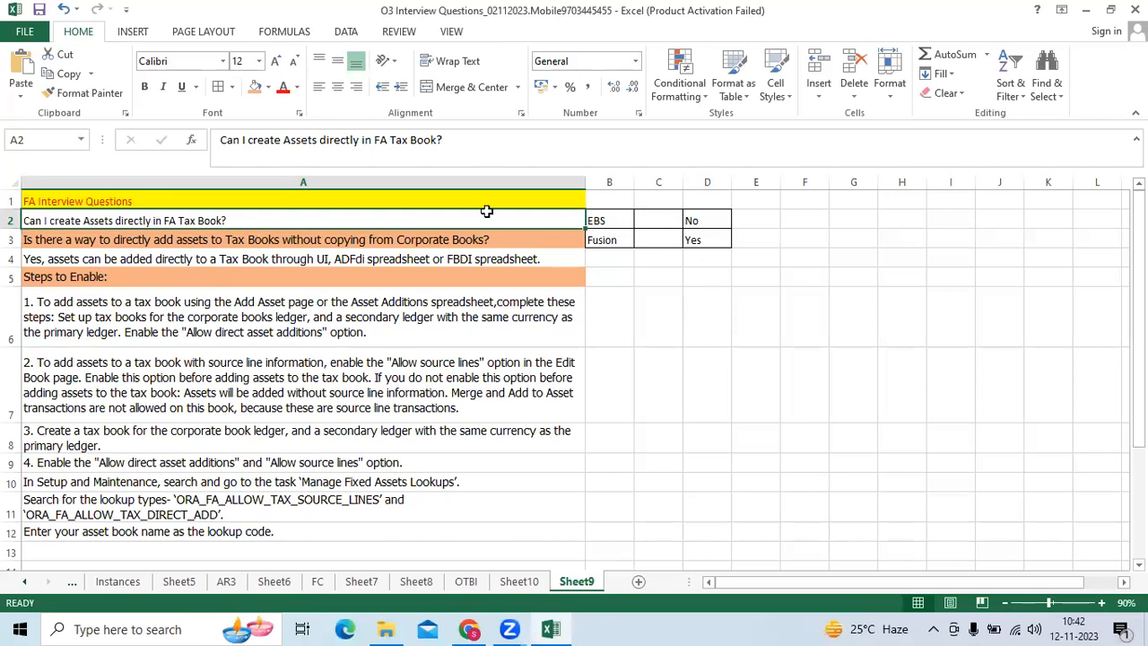
click(599, 217)
click(720, 220)
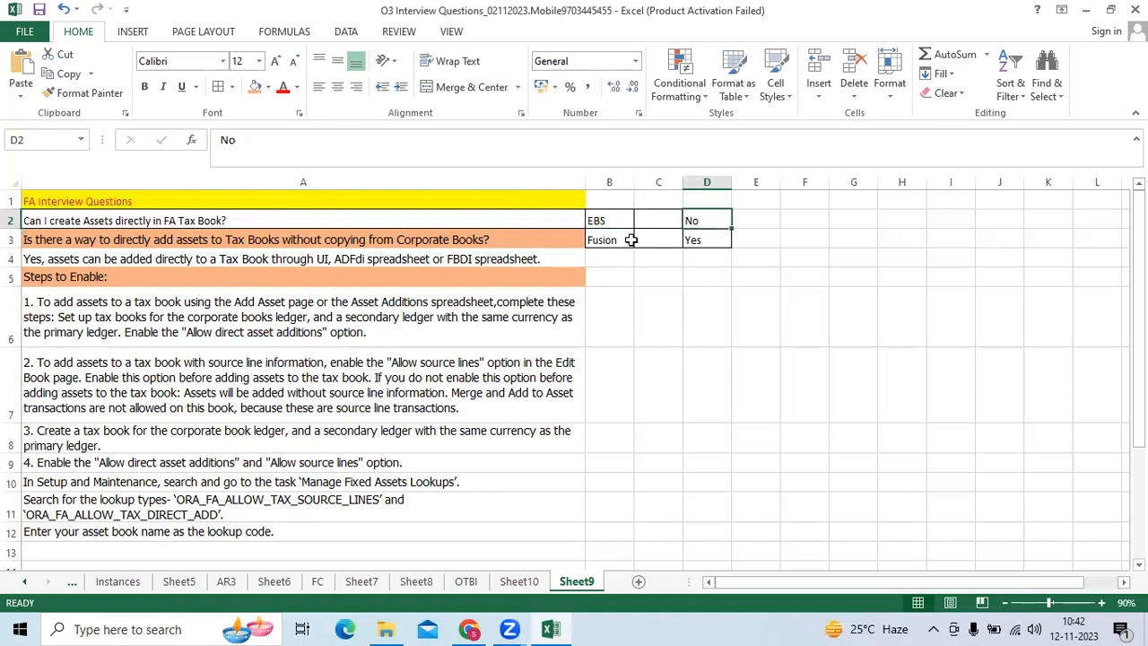
click(587, 240)
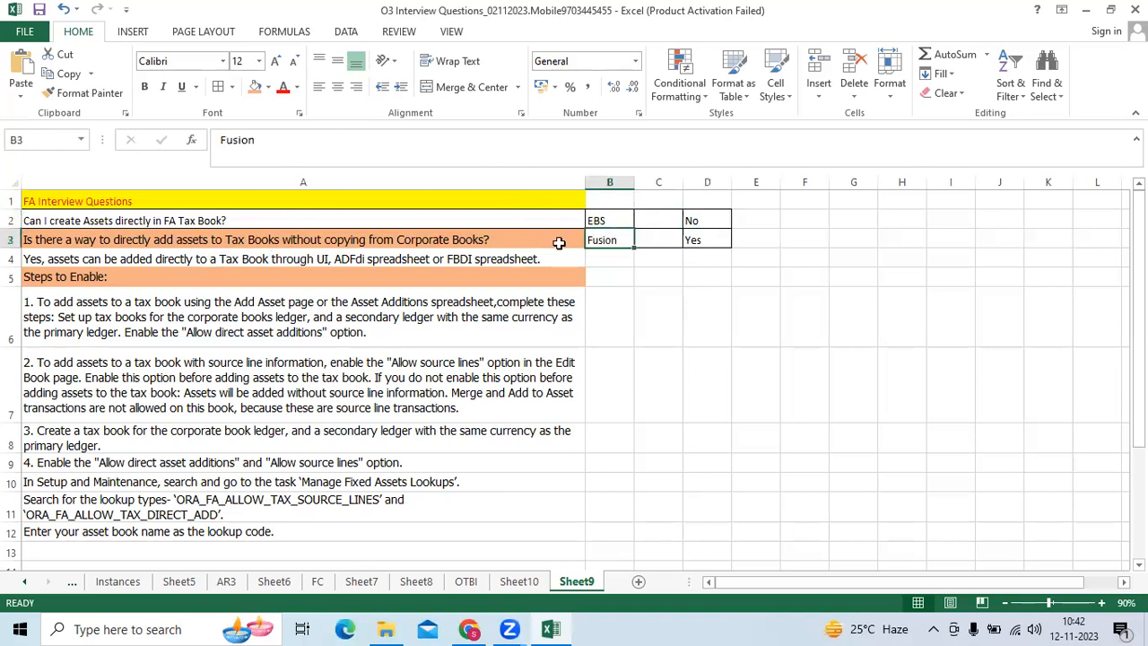
click(706, 245)
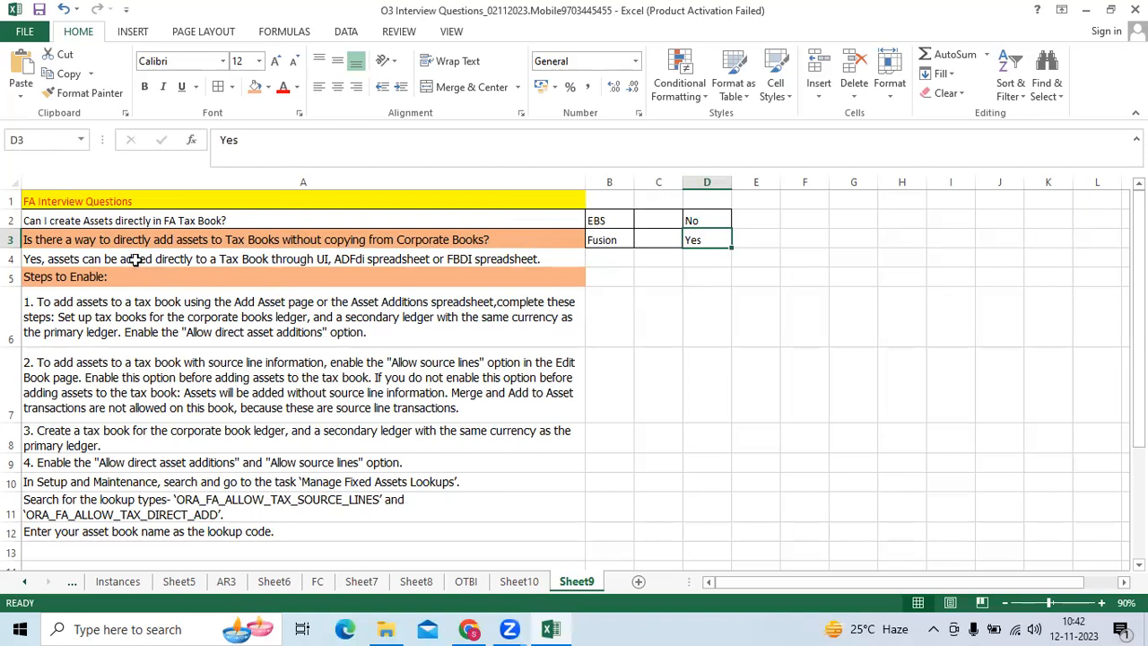
Read the direct-add answer, the first enablement step and the lookup types to search for
click(134, 259)
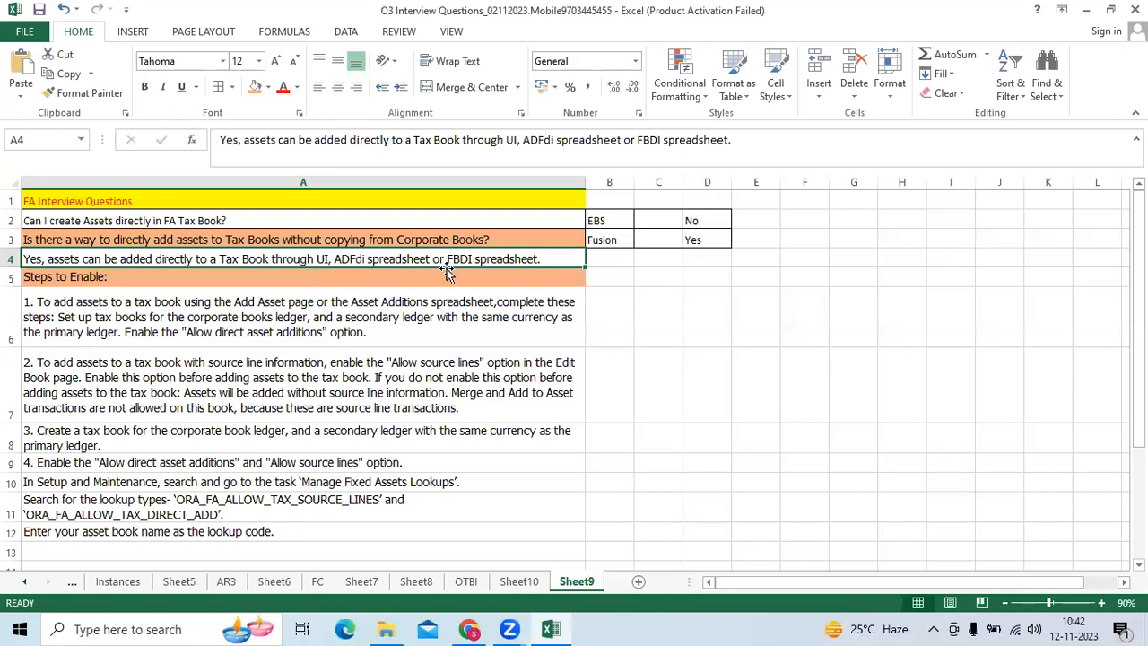
click(340, 327)
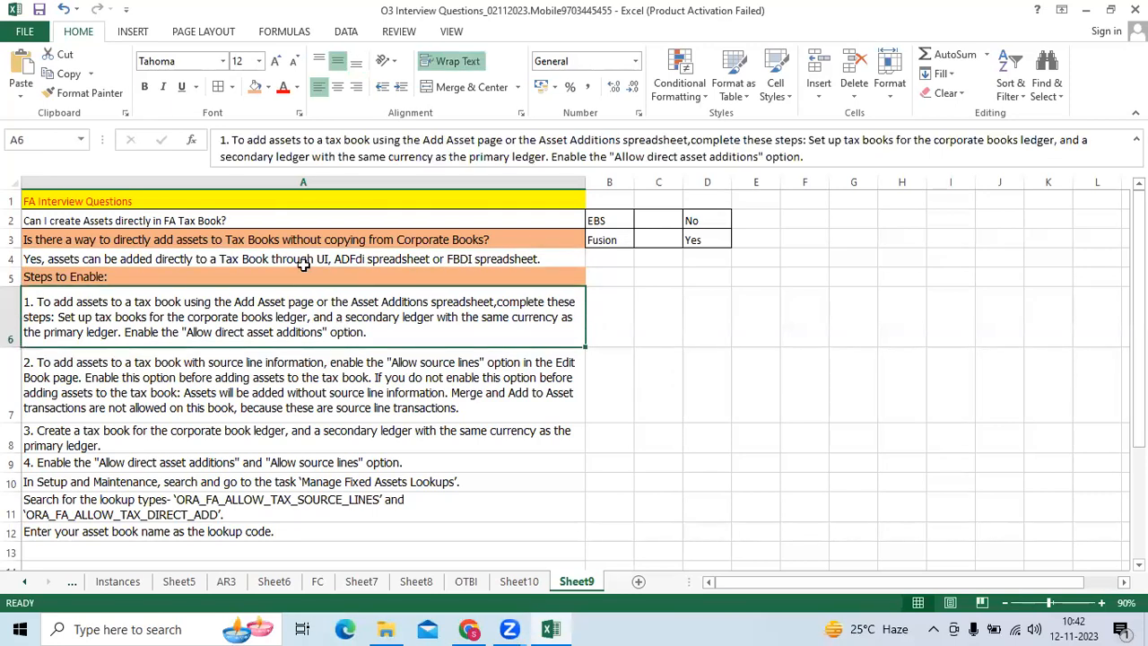
click(304, 263)
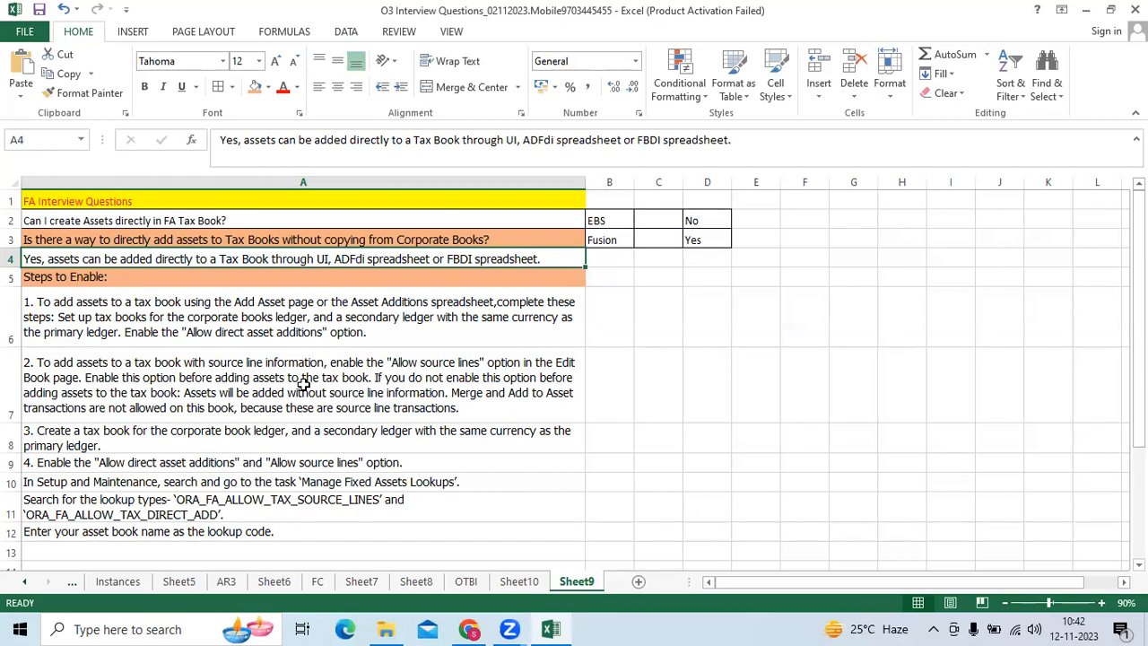
click(175, 510)
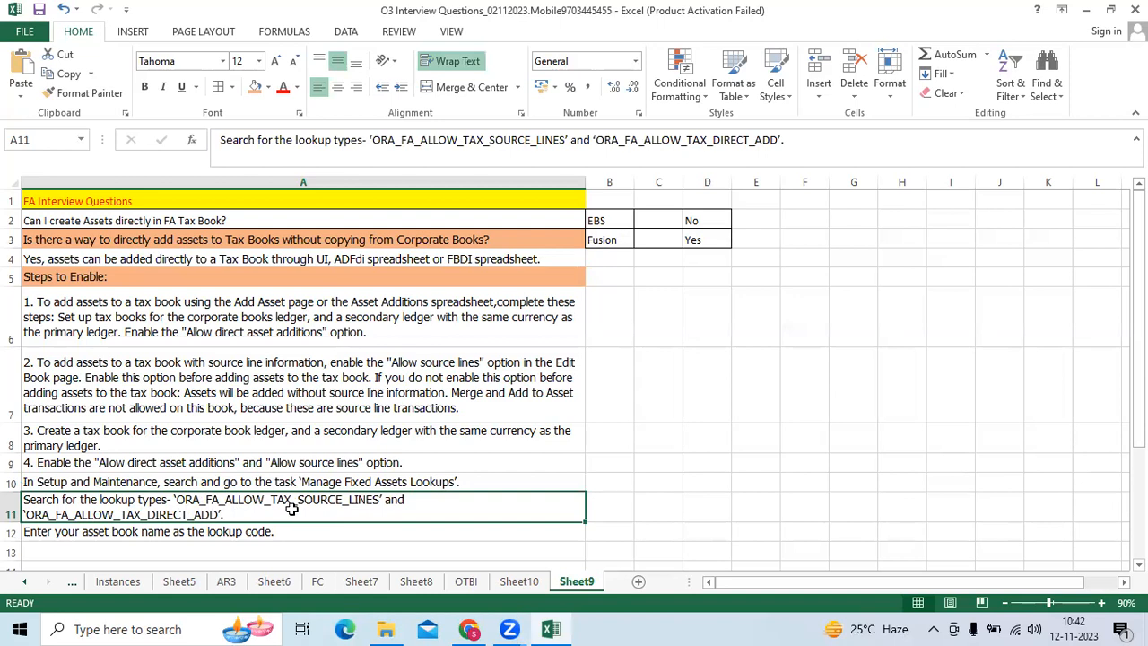
Switch to Chrome's Asset Additions tab showing the Oracle Fusion Add Asset form
click(469, 629)
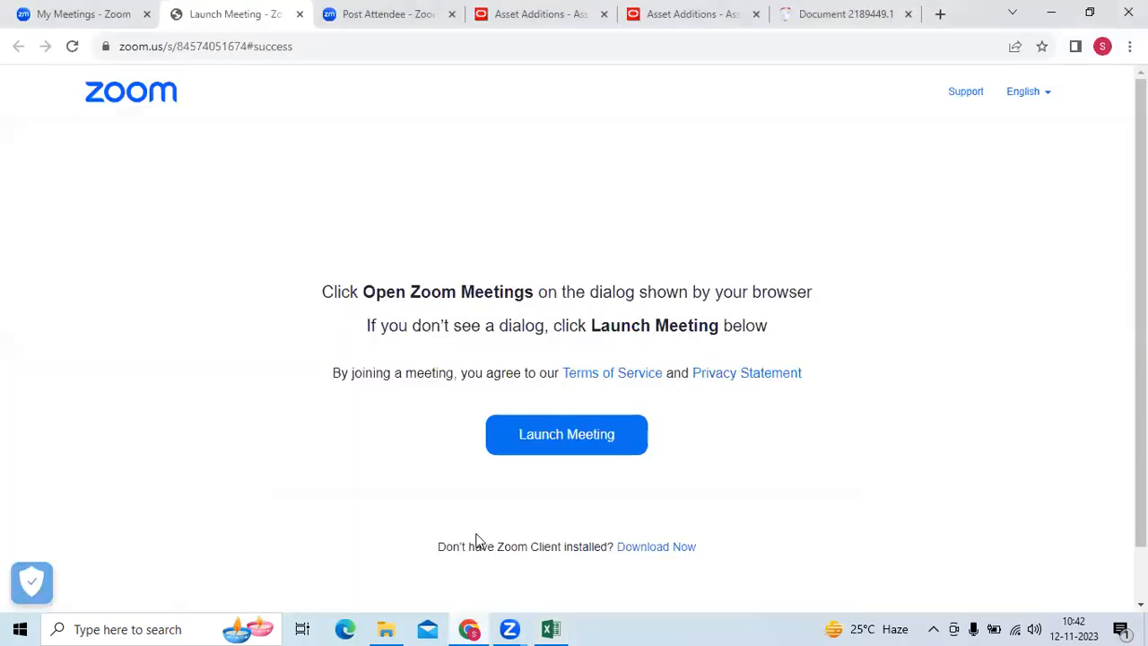
click(667, 8)
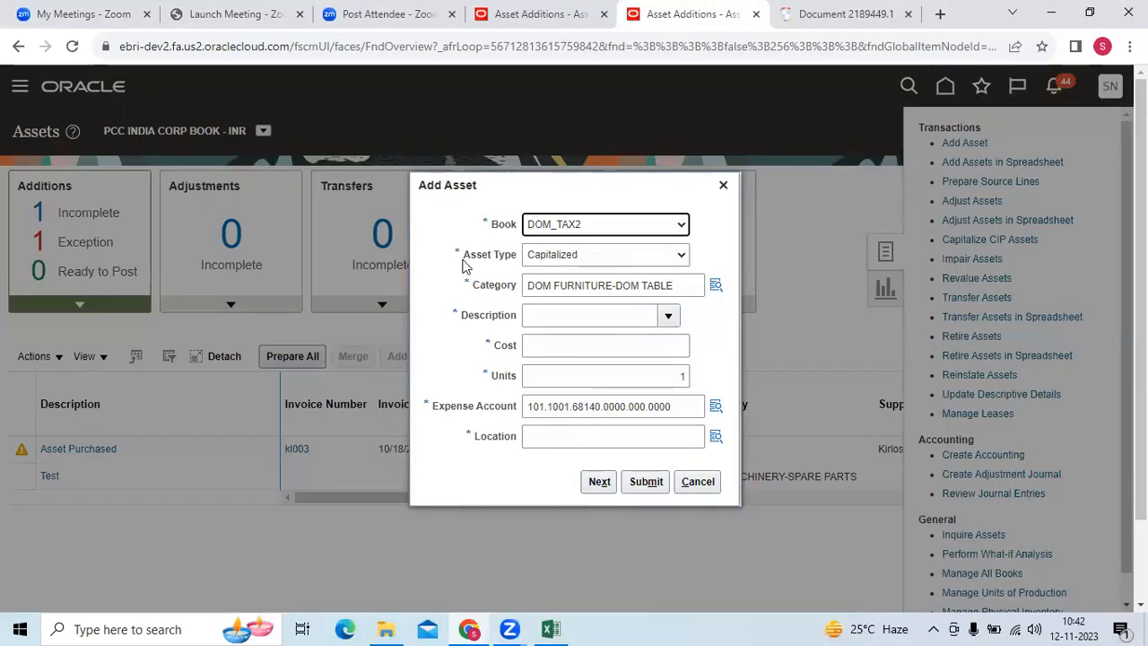
Enter description Test and cost 10,000.00, leaving units at 1
click(568, 323)
text(Tes)
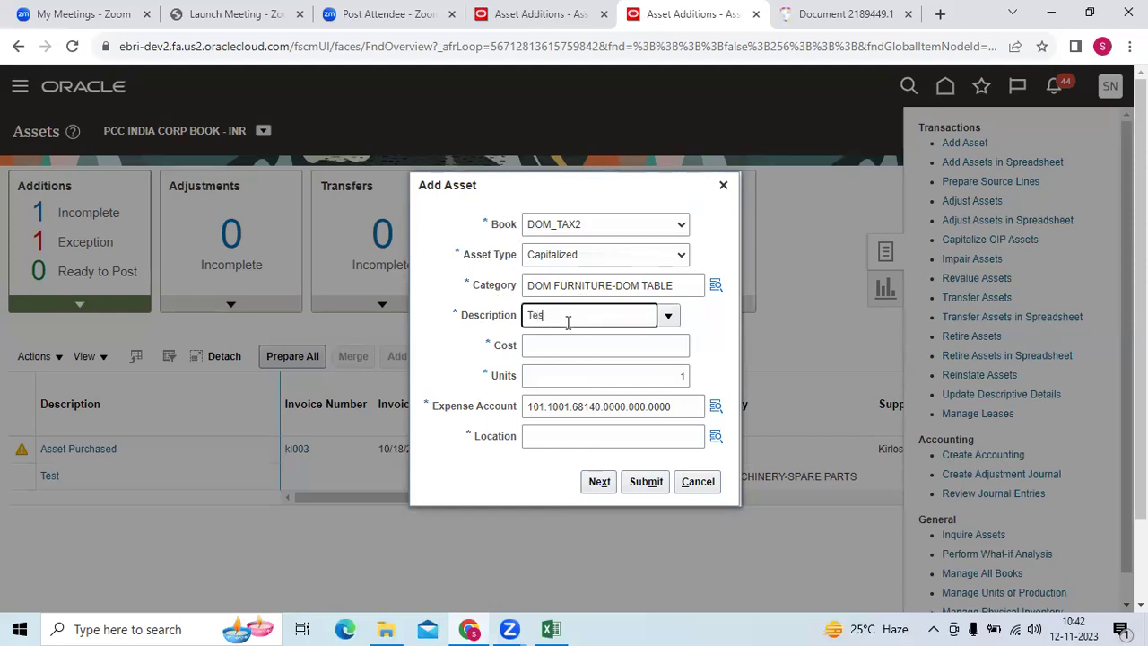
text(t)
key(Tab)
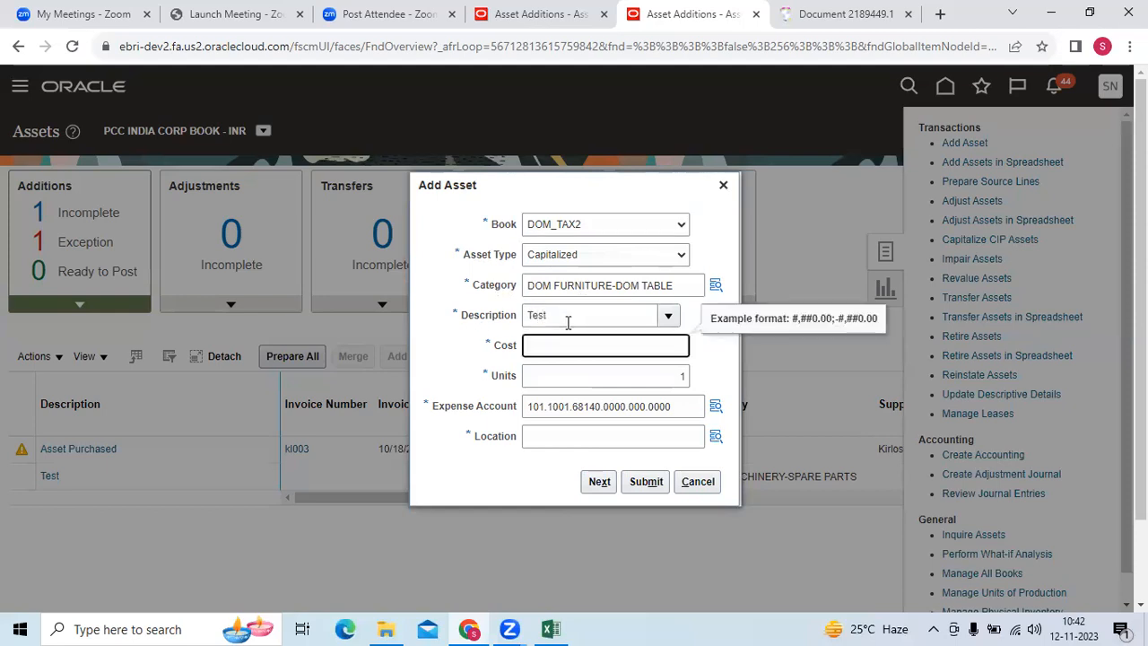
text(10000)
key(Tab)
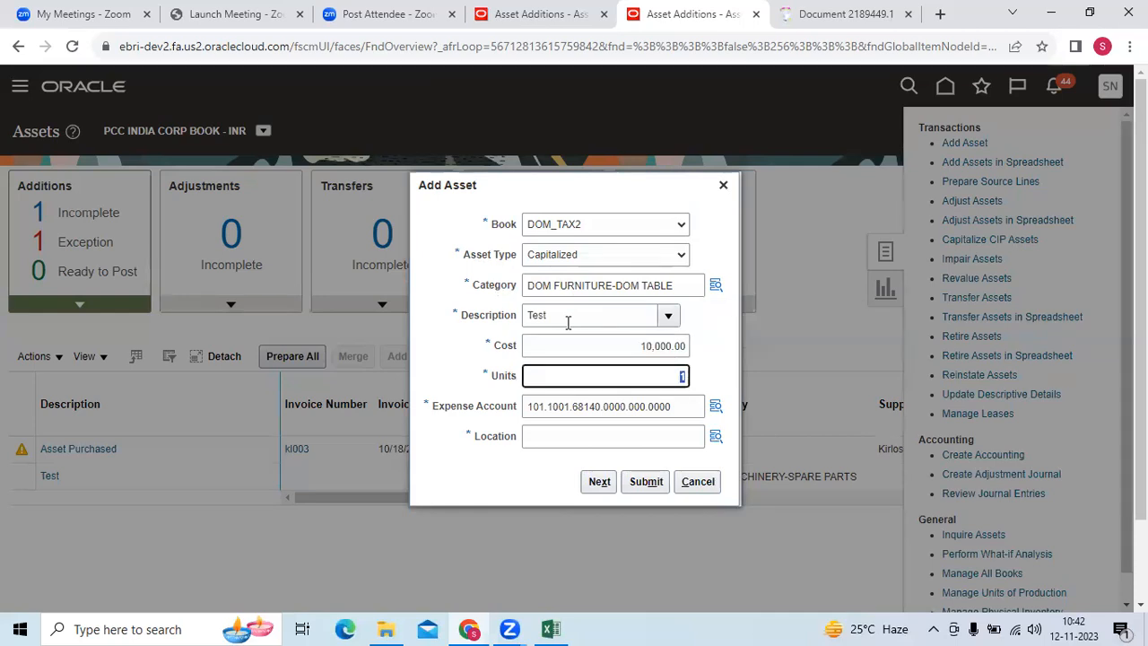
key(Tab)
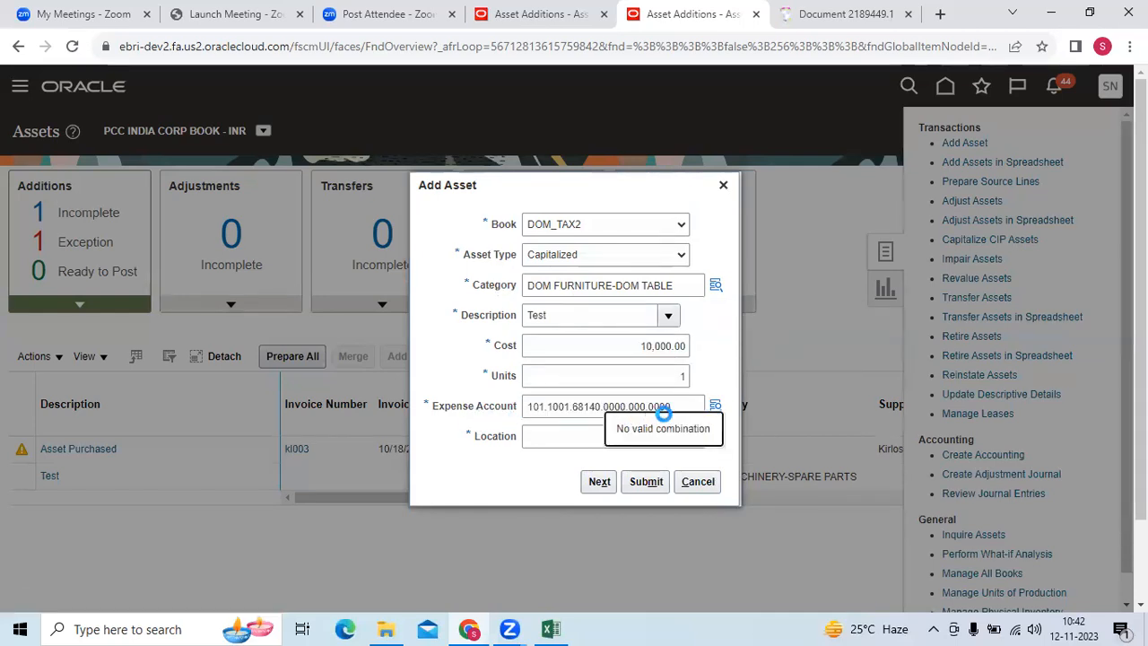
Inspect the expense account value and bring up the list of available locations
drag(662, 406, 528, 407)
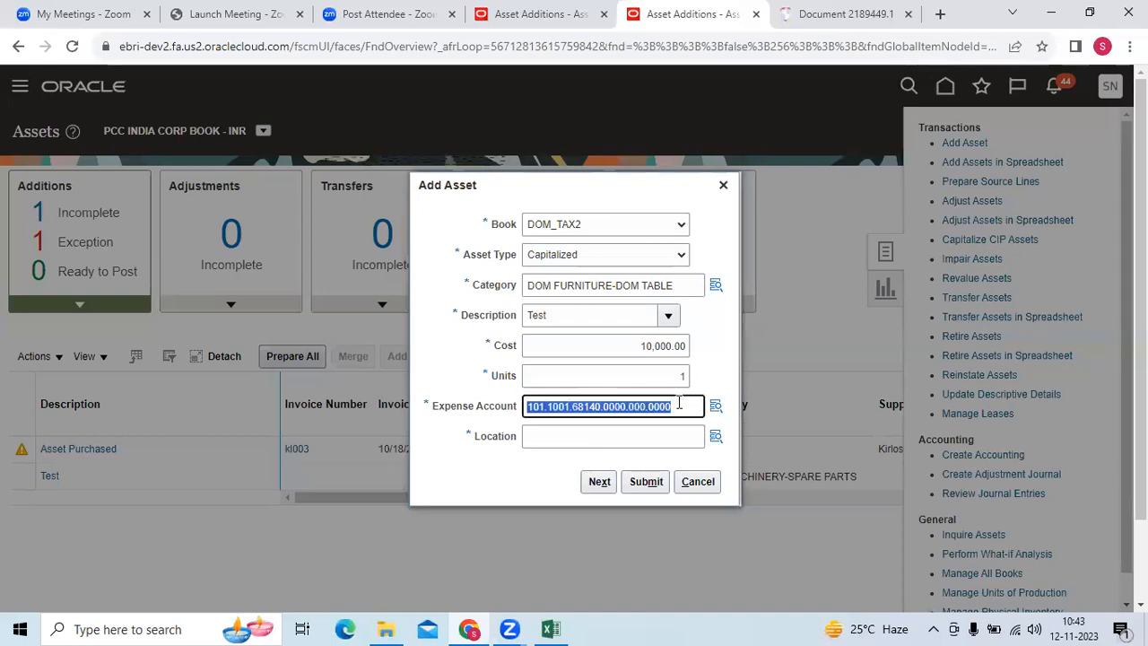
click(716, 436)
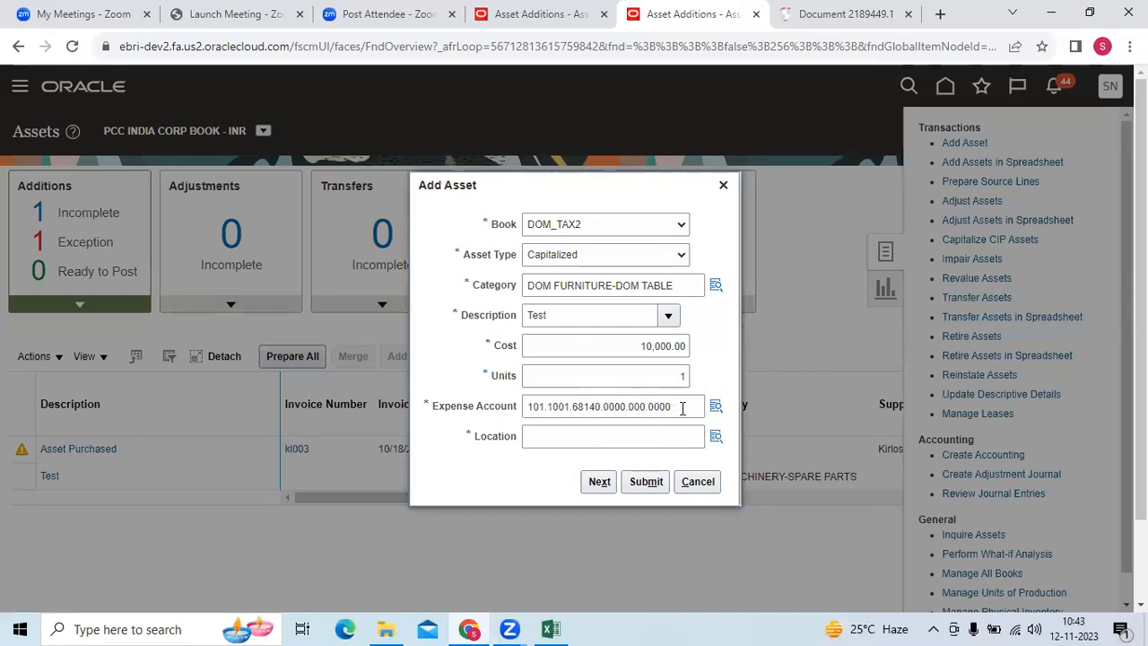
click(687, 447)
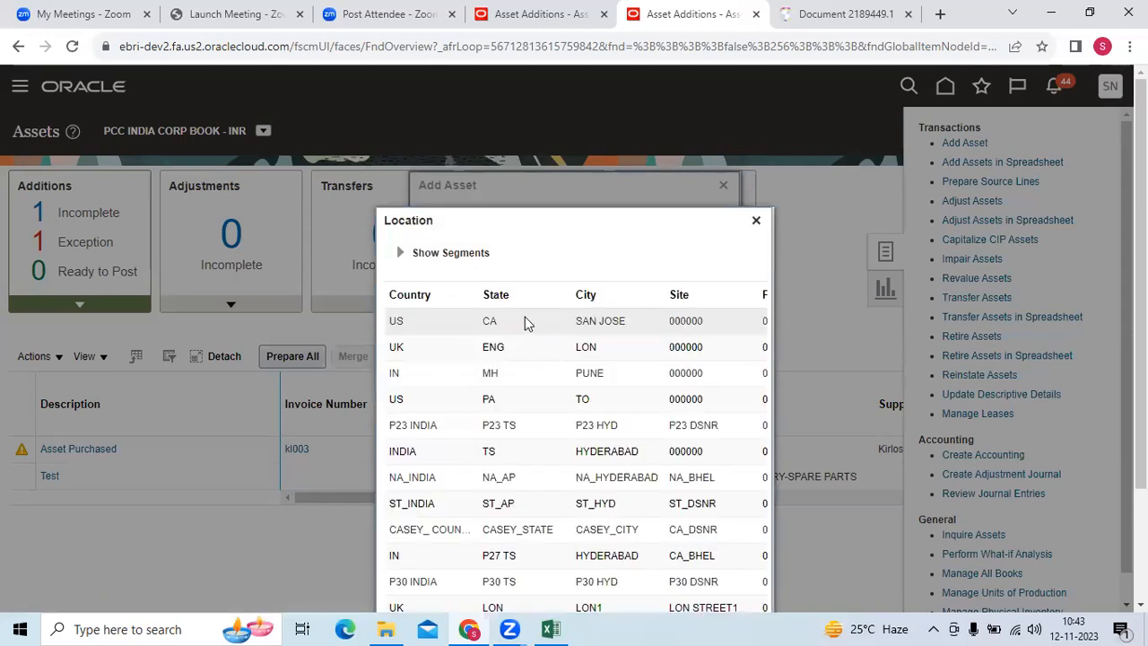
scroll(718, 592, down, 2)
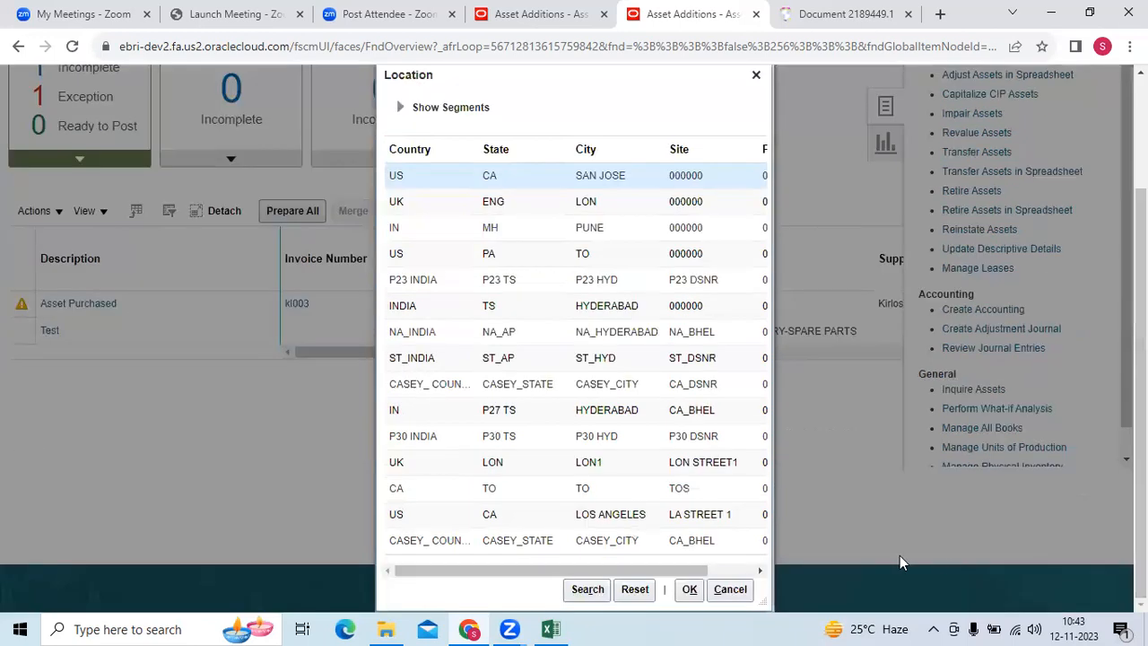
click(690, 590)
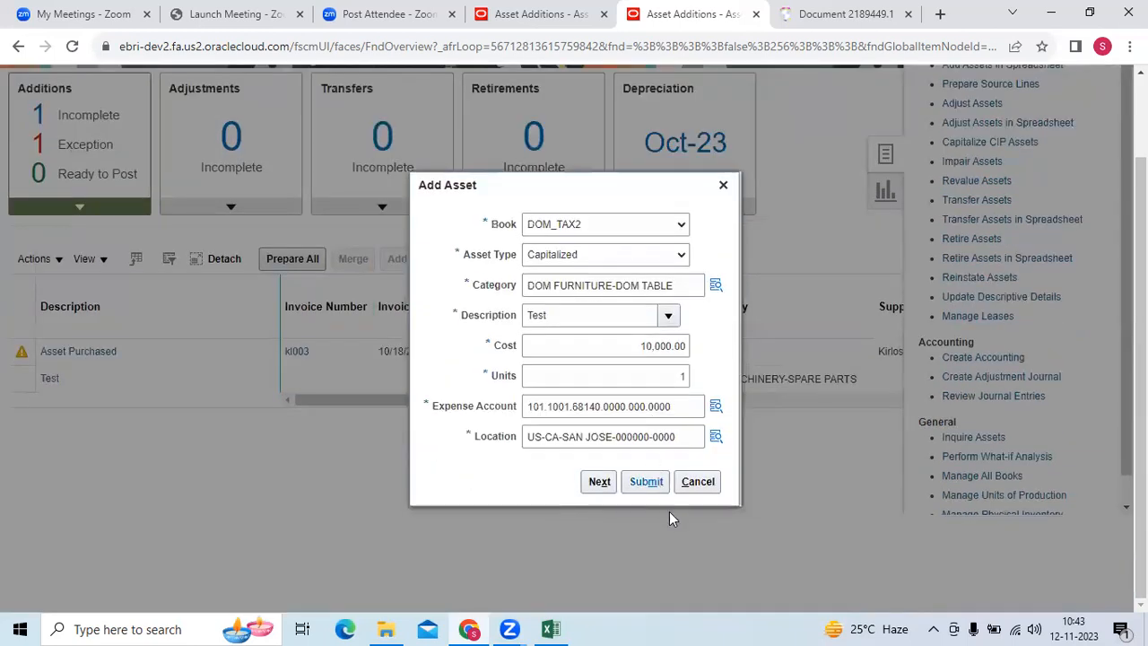
click(644, 484)
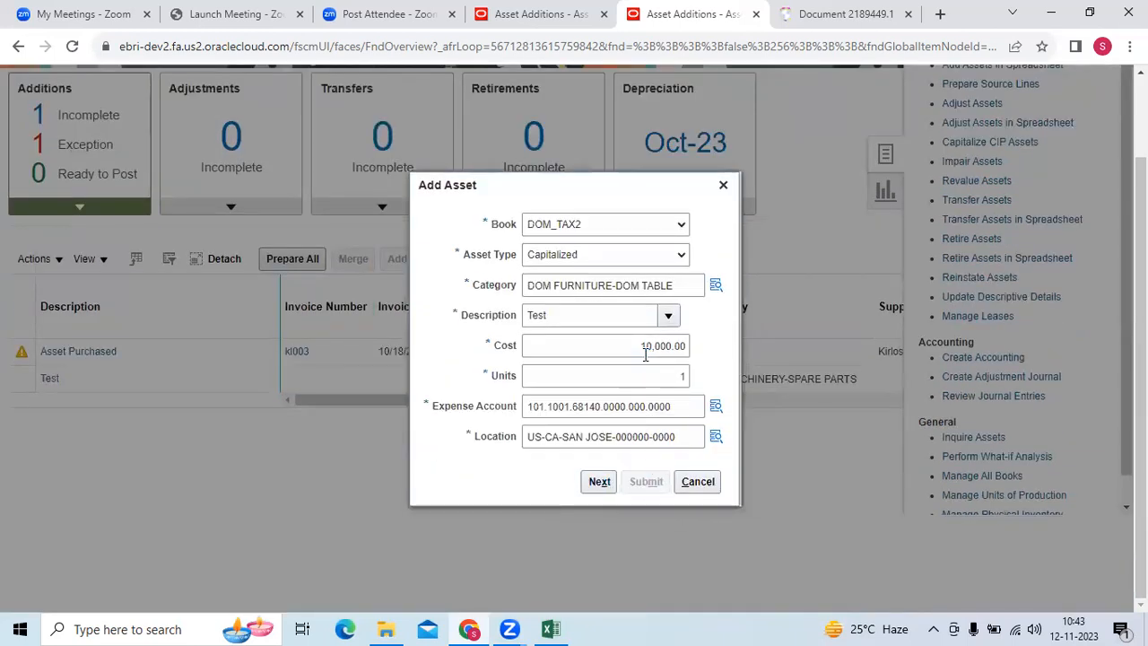